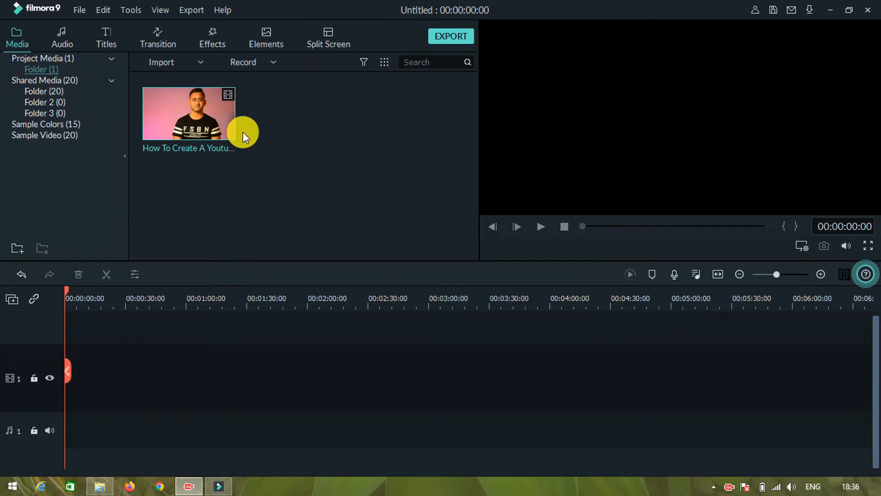
Step: Place the YouTube brand channel tutorial video on the first video track at the start of the timeline
mouse_move(227, 129)
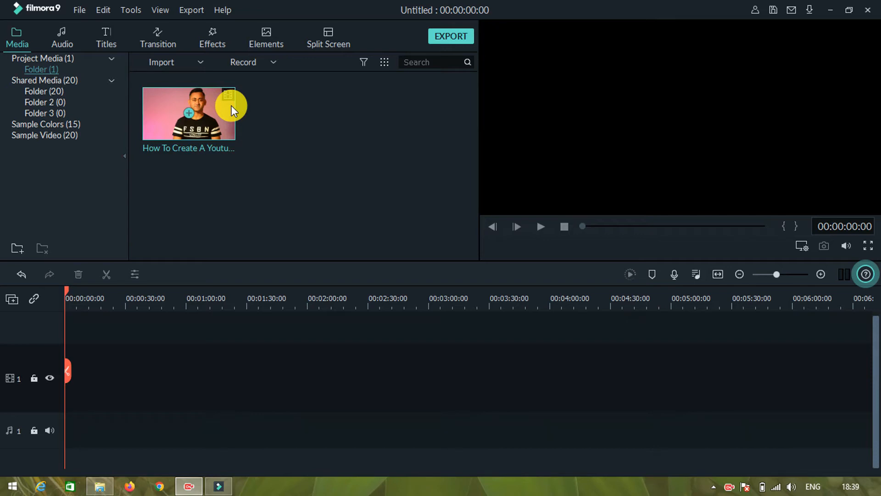
left_click_drag(228, 106, 71, 405)
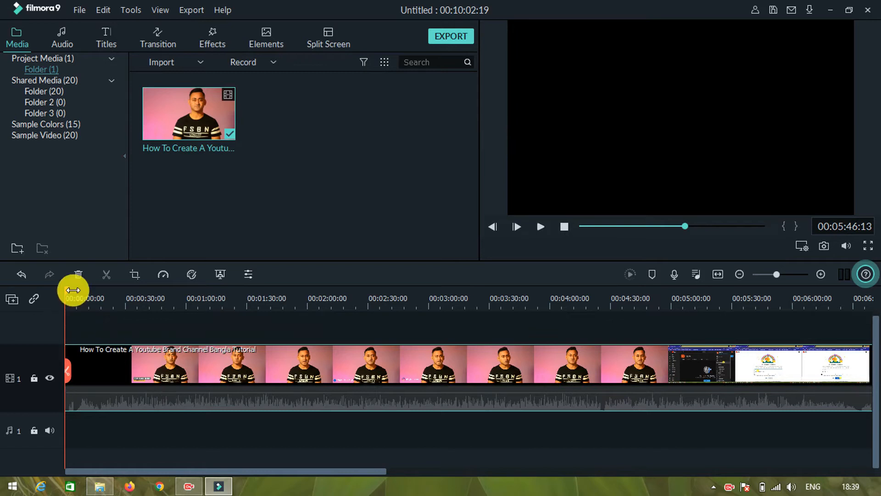
Step: Split the video clip at 00:05:39:22 and delete the part before the cut
left_click_drag(67, 289, 752, 314)
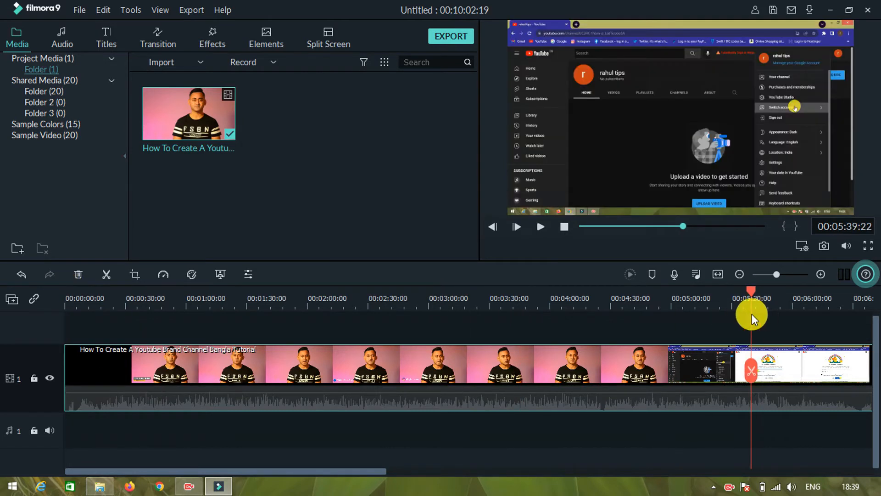
left_click(752, 372)
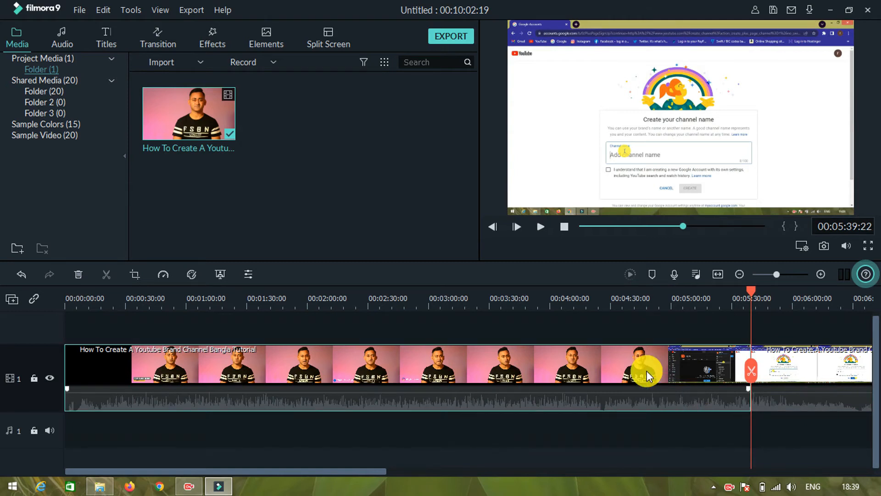
key("Delete")
Step: Find the Mosaic effect by searching for "mosaic" and place it on a track above the clip at about 00:00:05:11, where the channel name is entered
left_click_drag(69, 281, 95, 289)
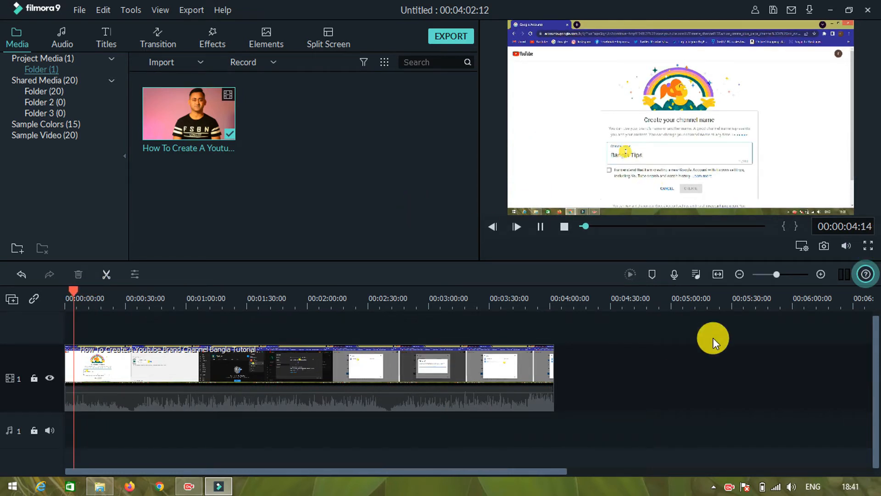
key("space")
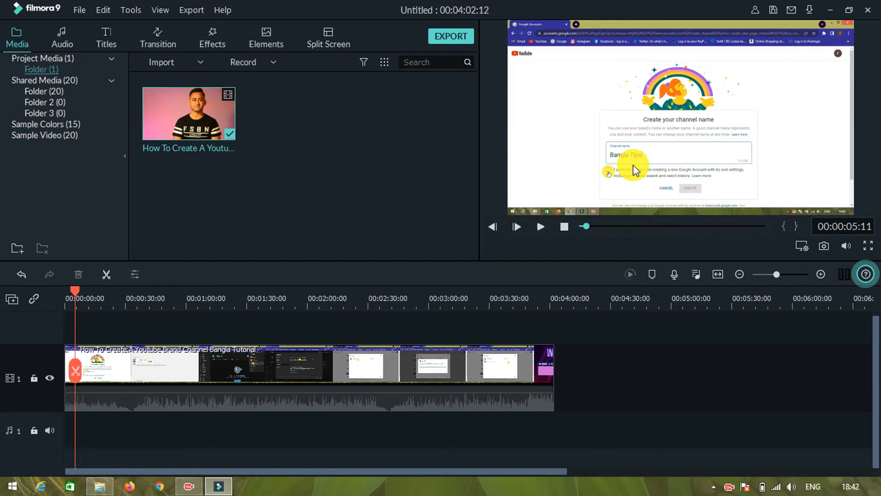
left_click(209, 43)
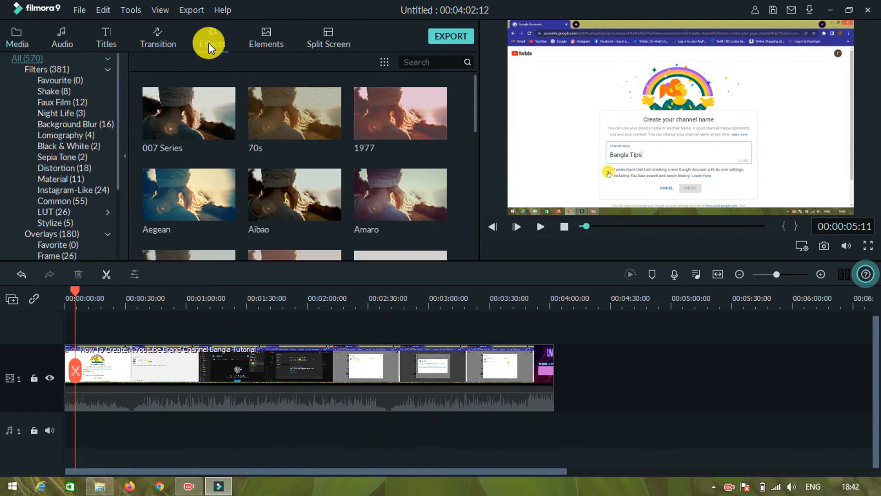
left_click(420, 62)
type("mosaic")
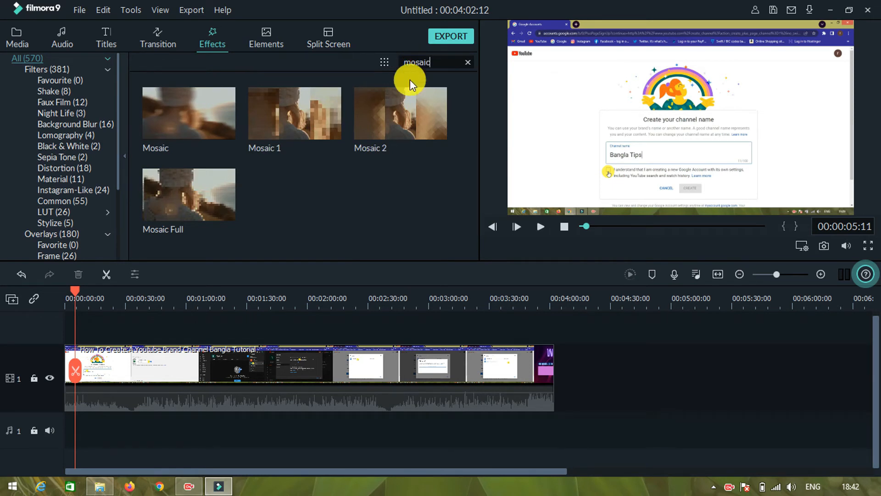
left_click(229, 107)
left_click_drag(229, 107, 93, 330)
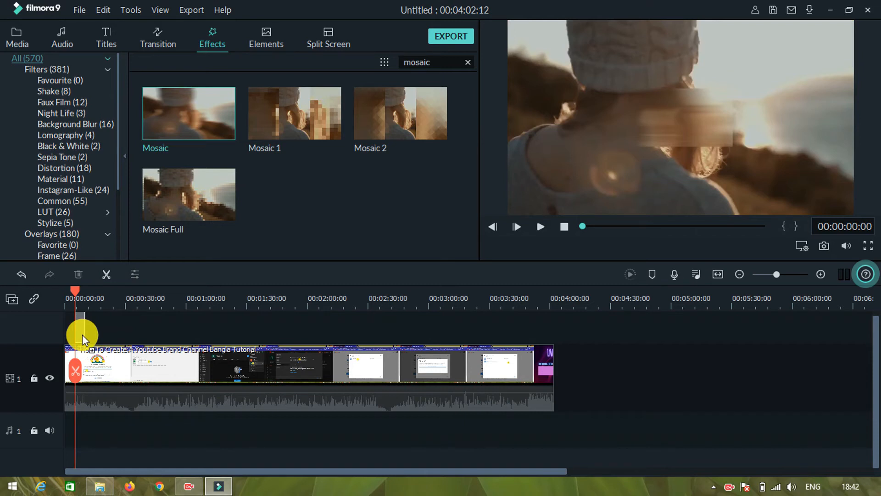
left_click_drag(82, 334, 82, 335)
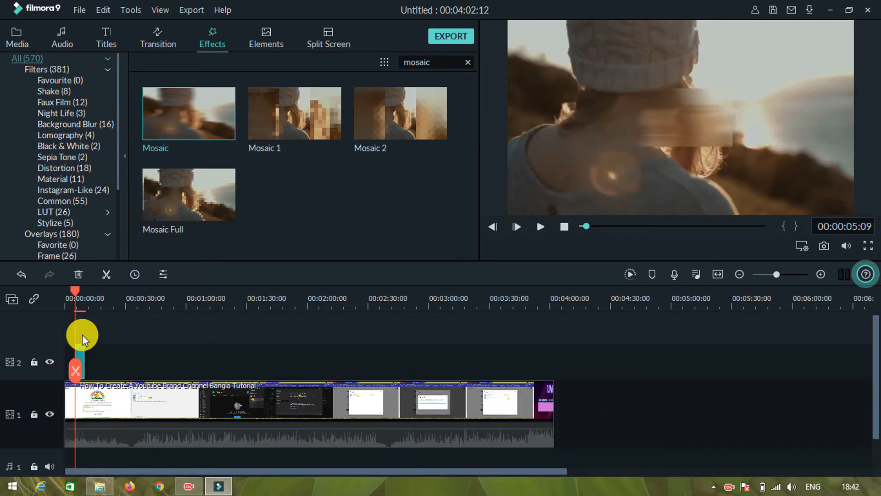
Step: Move the mosaic area onto the channel name text in the preview and shrink it to cover just "Bangla Tips"
left_click_drag(75, 288, 77, 288)
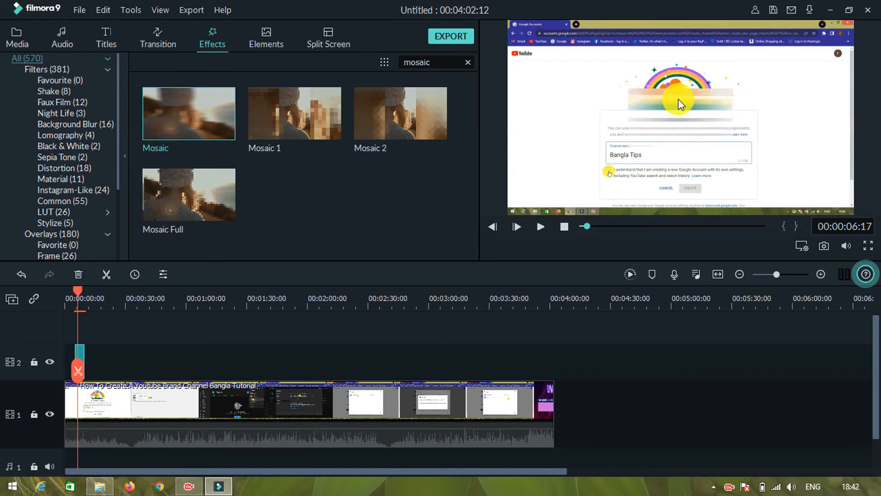
left_click(687, 110)
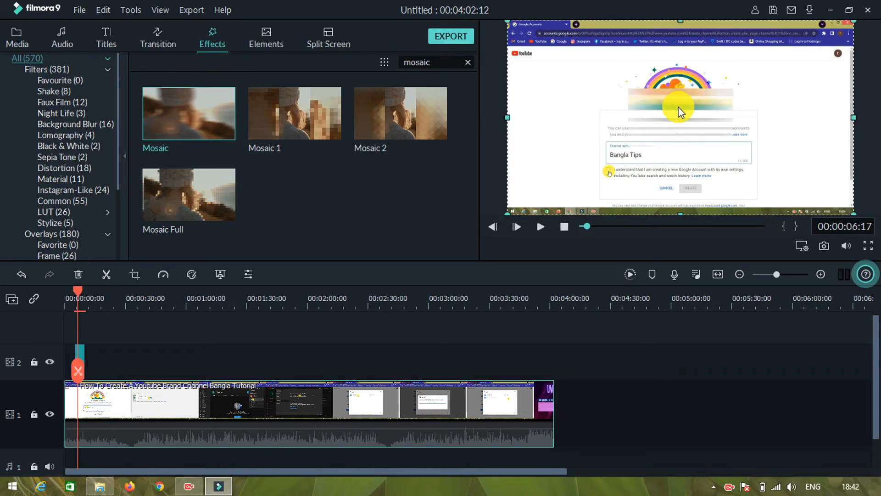
left_click(682, 111)
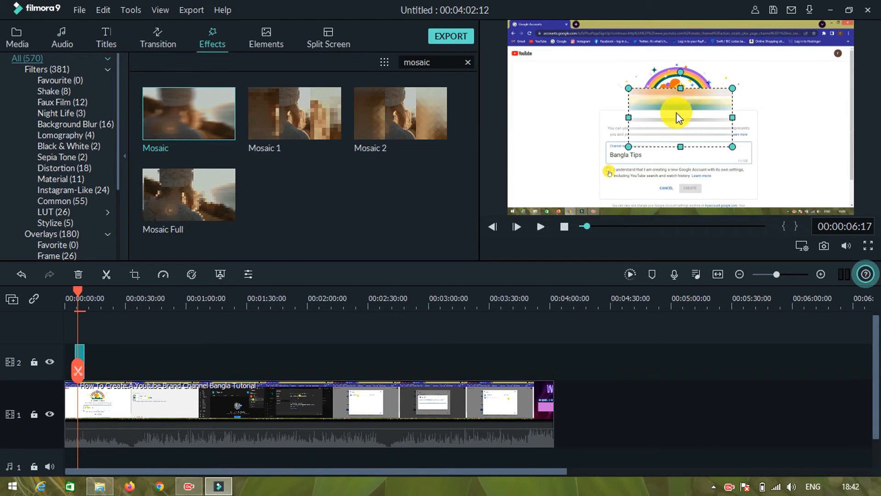
left_click_drag(676, 113, 644, 151)
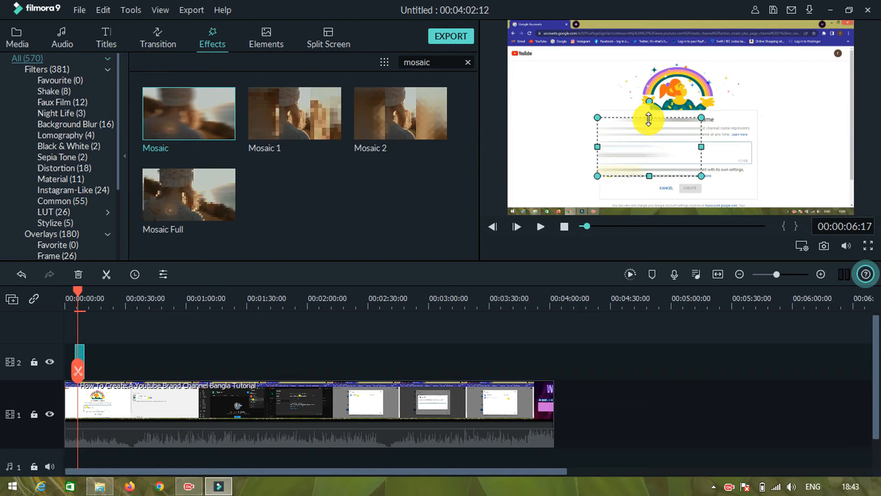
left_click_drag(649, 119, 648, 165)
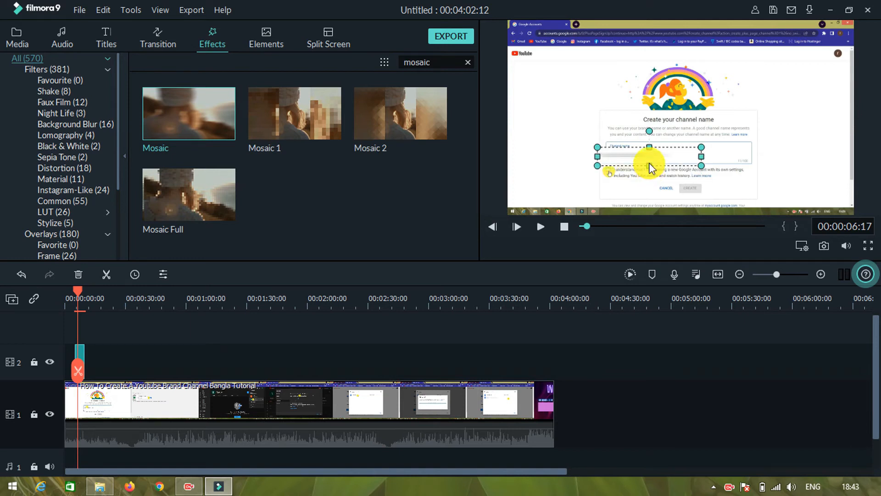
left_click_drag(702, 156, 632, 158)
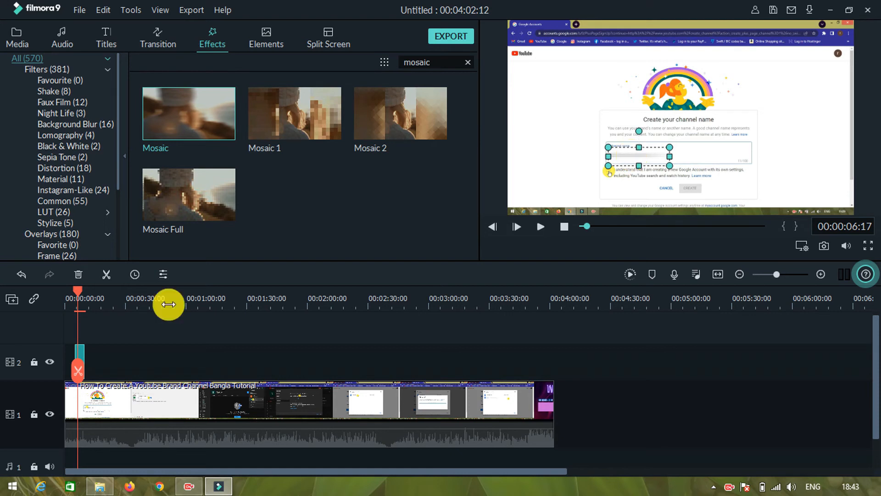
Step: Change the Mosaic effect's type to the horizontal-band pattern and set its Blur Amount to 100
double_click(82, 354)
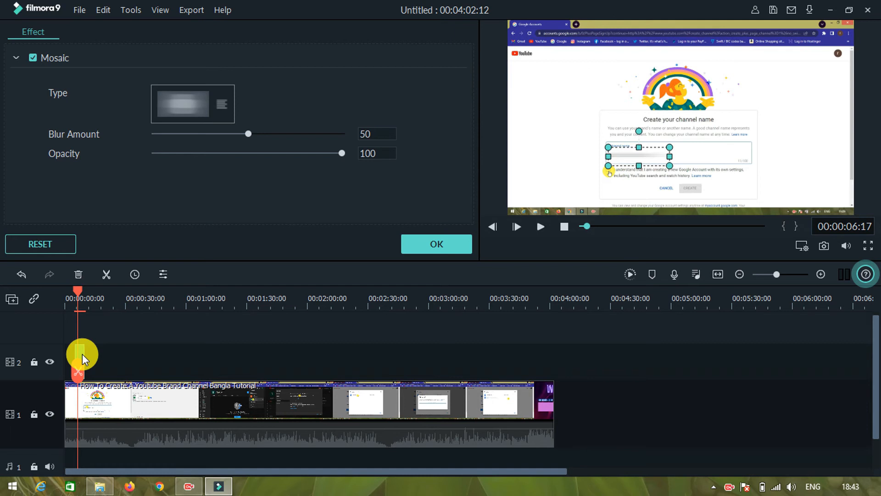
left_click(221, 105)
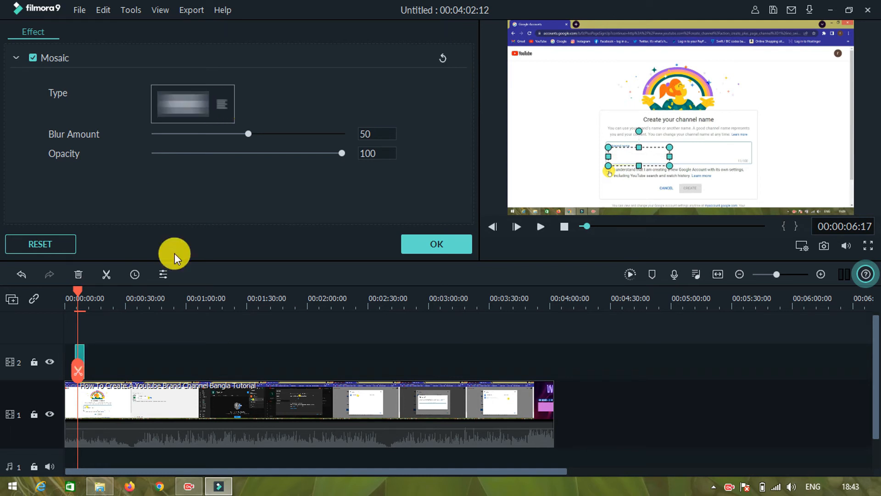
left_click(221, 103)
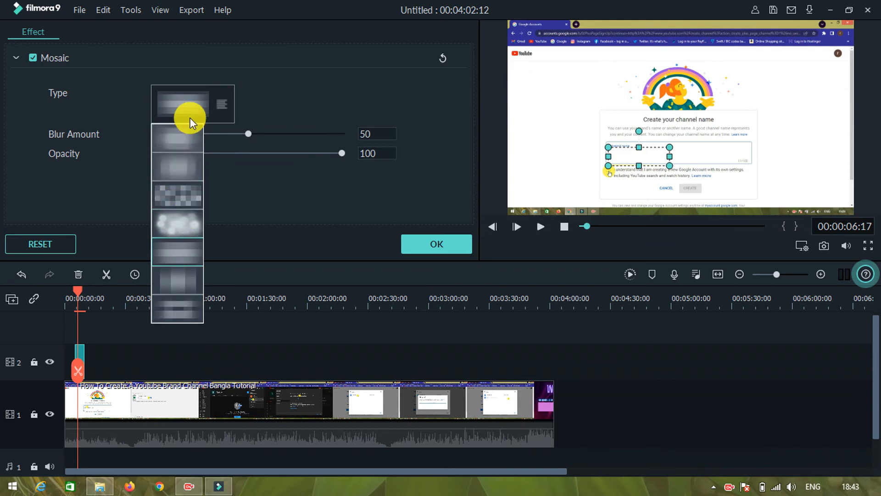
left_click(282, 166)
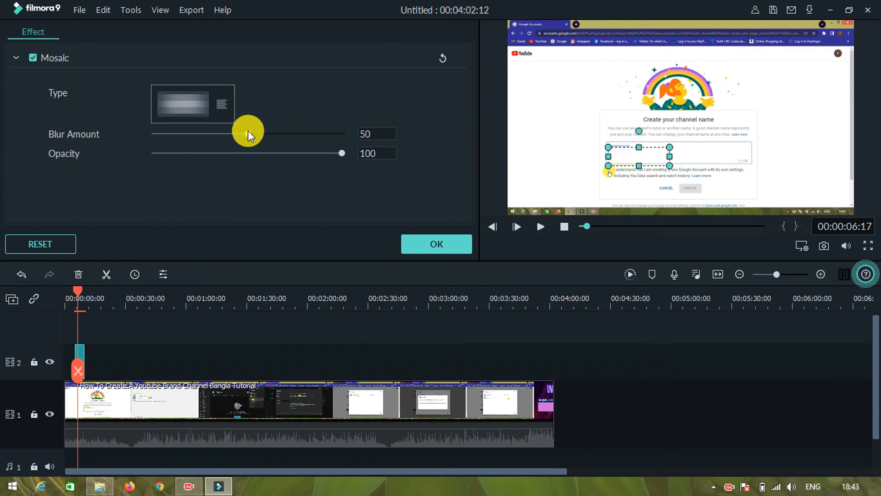
left_click_drag(258, 130, 370, 157)
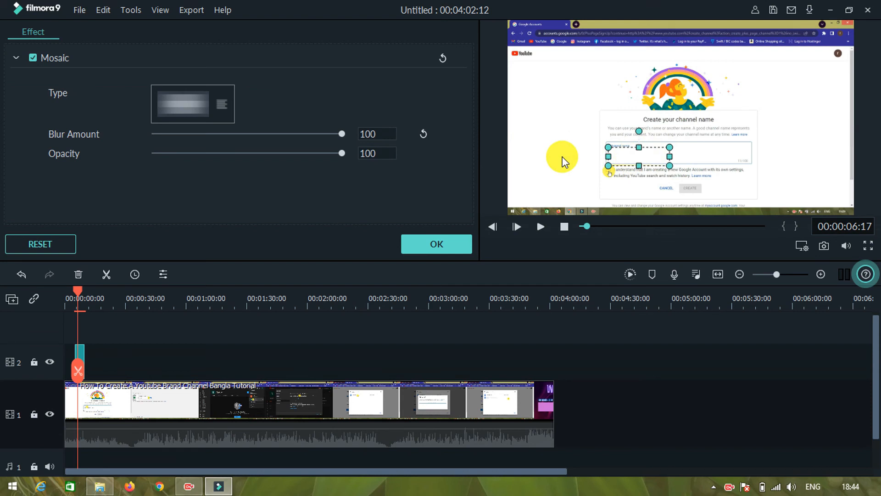
left_click(459, 245)
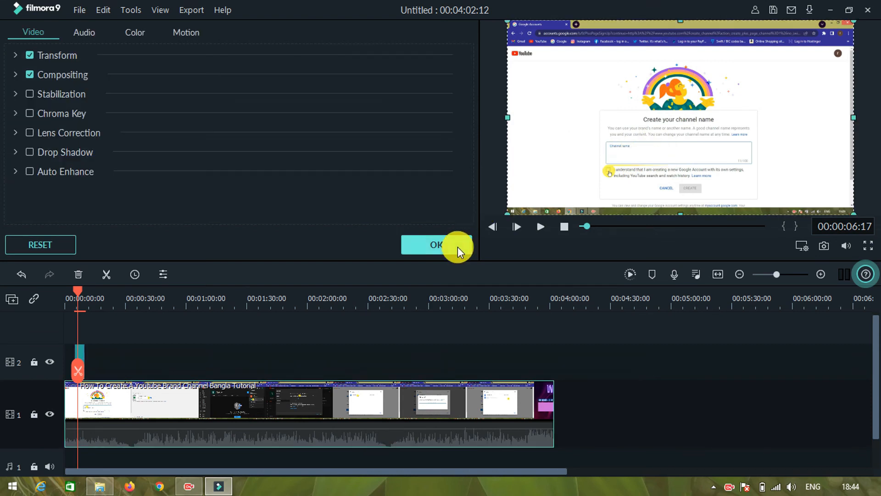
left_click(458, 247)
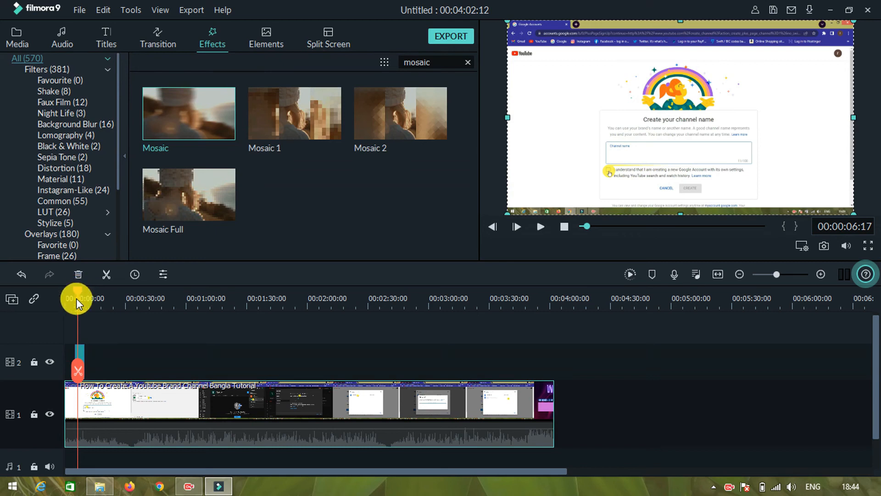
Step: Extend the end of the Mosaic effect to 00:00:12:05, where the Google loading page is shown
left_click(84, 348)
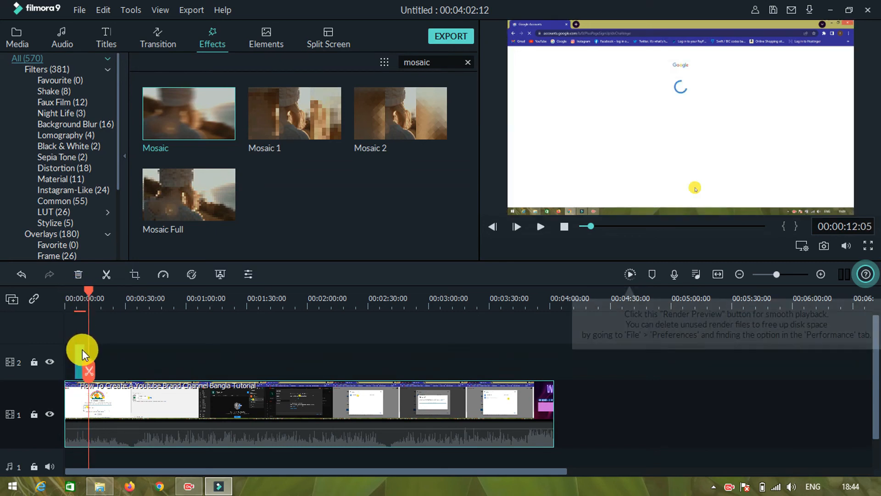
left_click(88, 354)
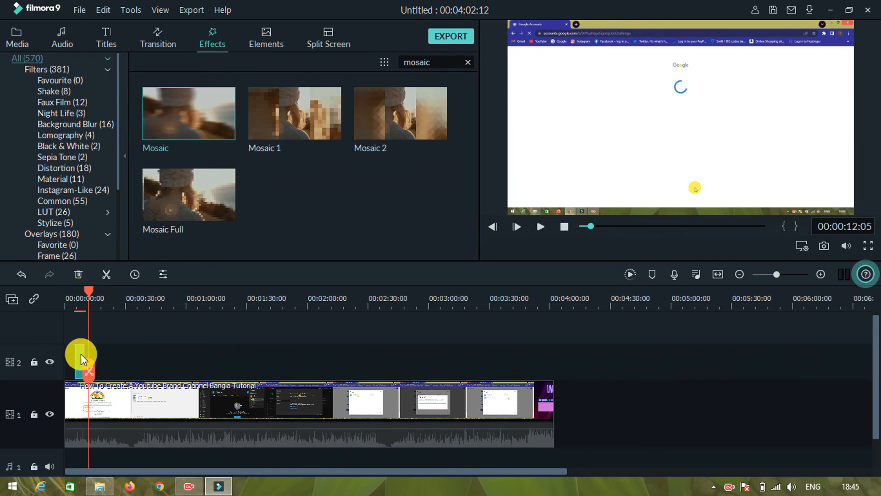
left_click_drag(81, 354, 90, 356)
Step: Play the timeline from about 00:00:07:00 past the end of the Mosaic effect to check the blurred channel name
left_click_drag(86, 289, 78, 292)
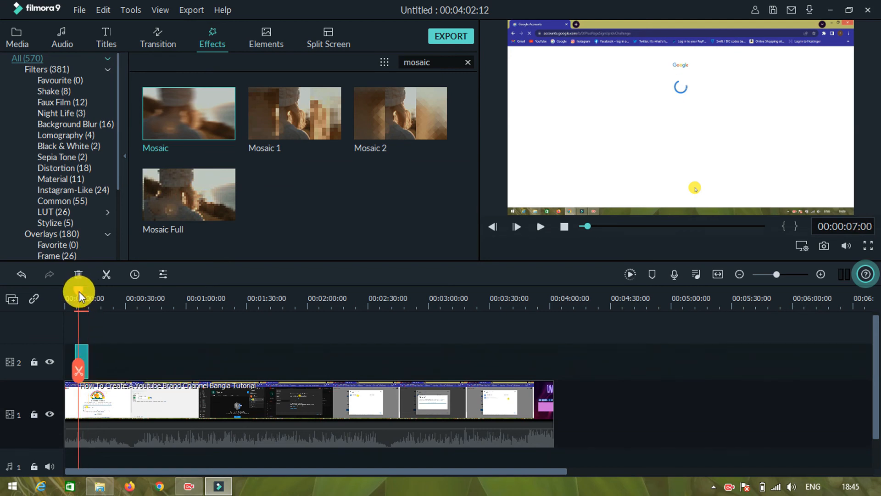
key("space")
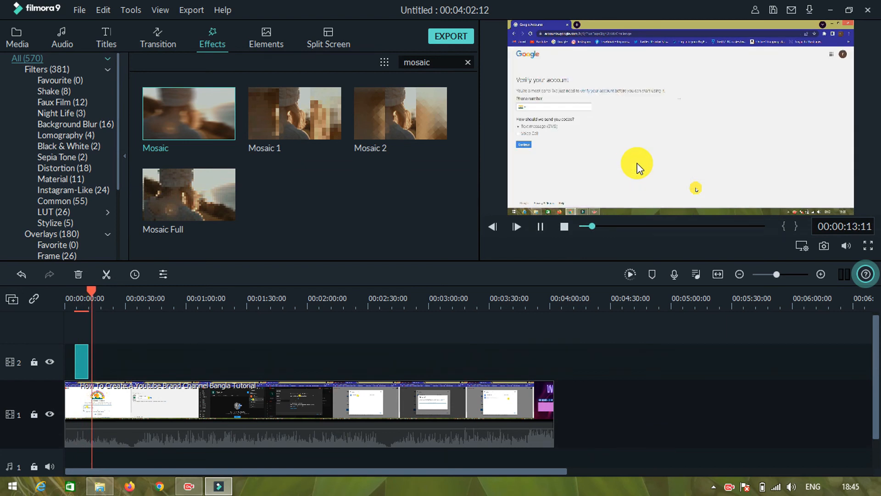
key("space")
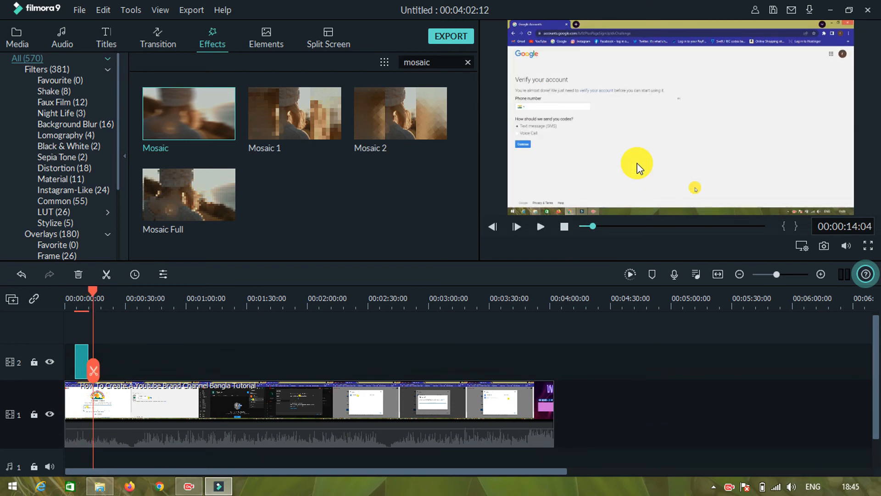